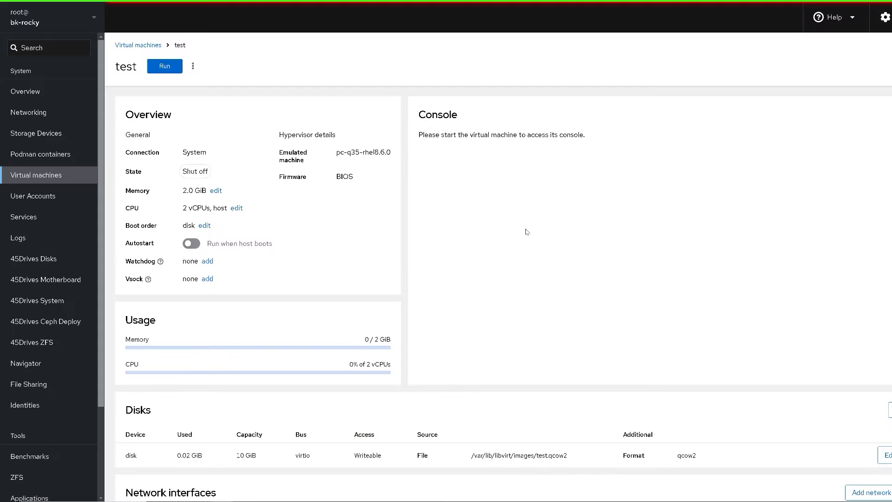
- Scroll down the overview of the shut-off 'test' VM (2.0 GiB memory, 2 vCPUs)
scroll(526, 231, down, 5)
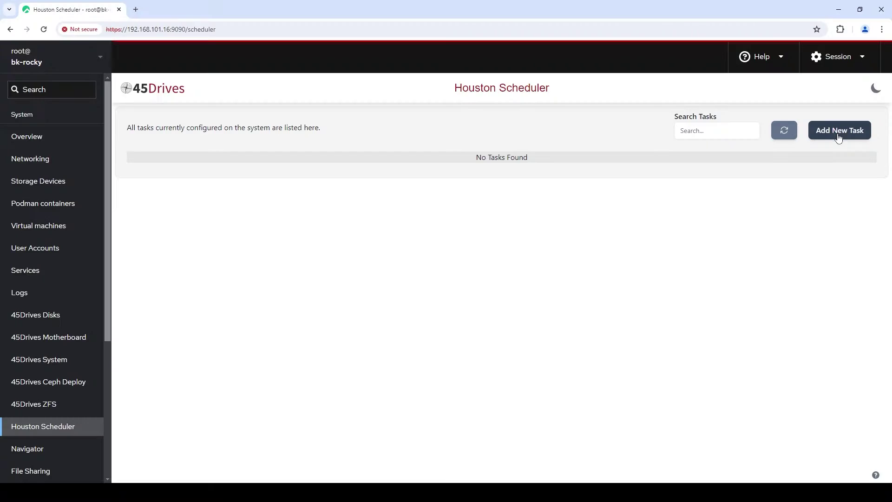
- Begin a new task from Houston Scheduler's empty task list
click(839, 135)
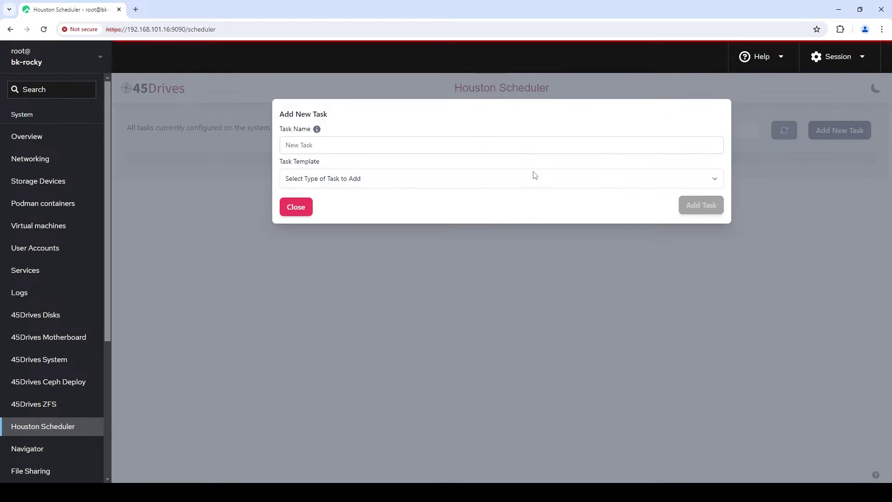
click(300, 210)
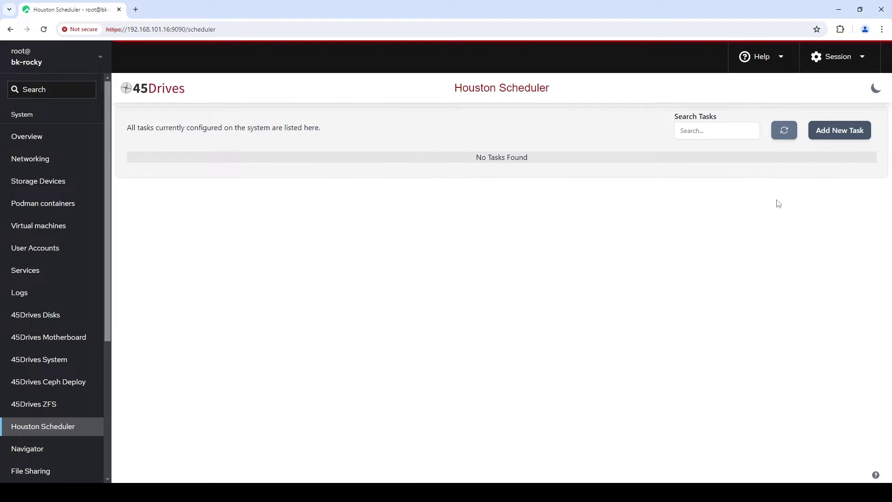
click(830, 139)
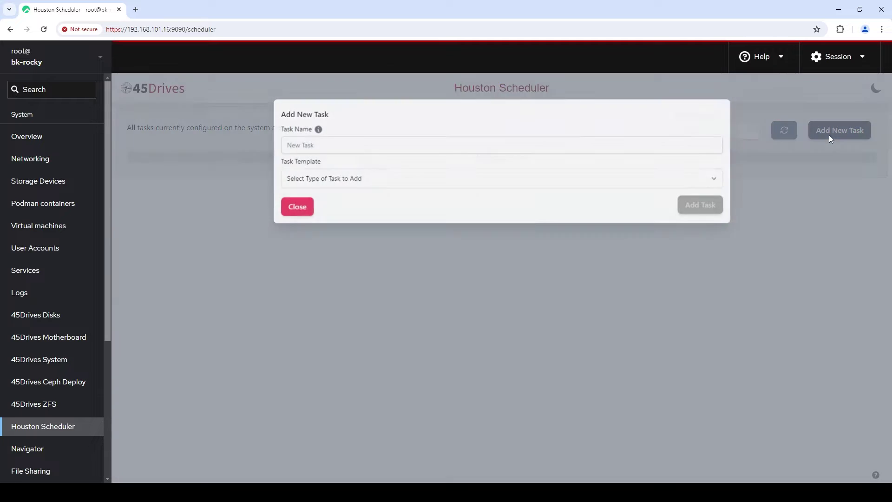
click(369, 180)
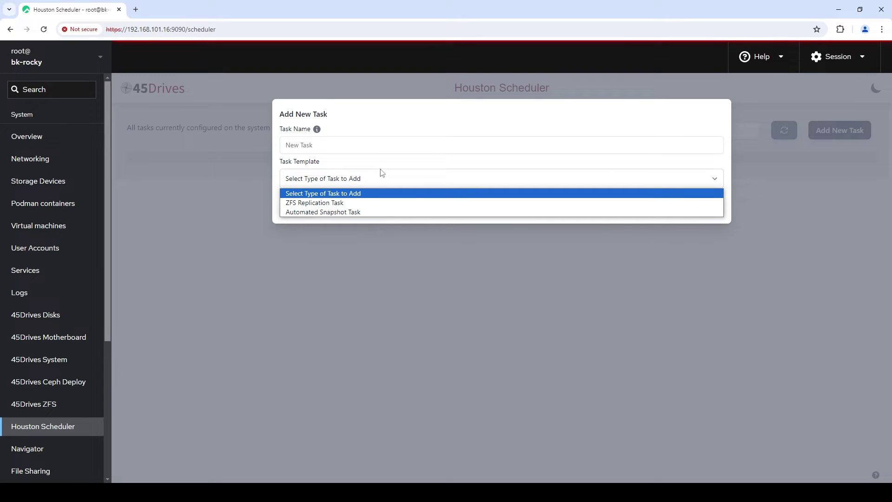
click(382, 173)
- Name the task 'backup' and apply the ZFS Replication Task template
click(384, 137)
text(backup)
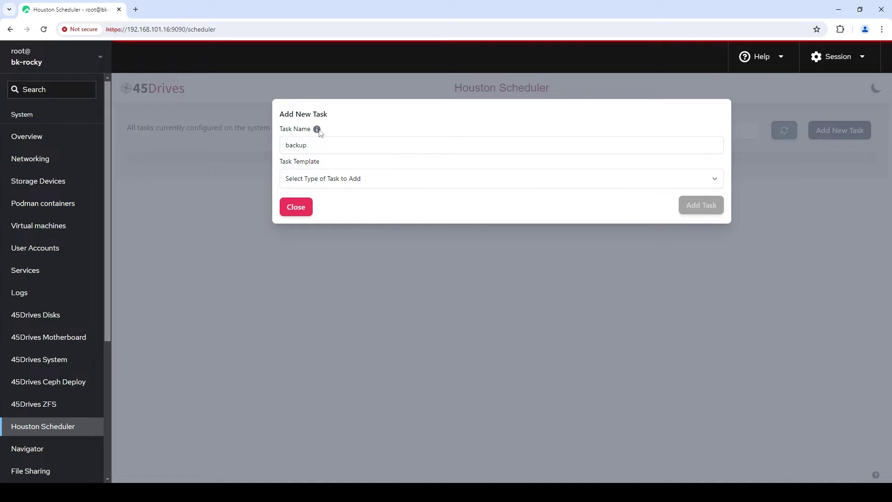
mouse_move(318, 130)
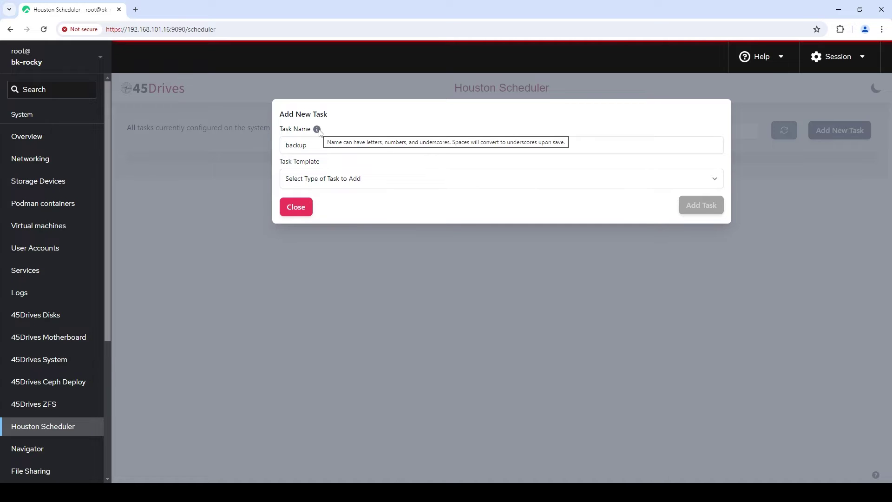
click(343, 181)
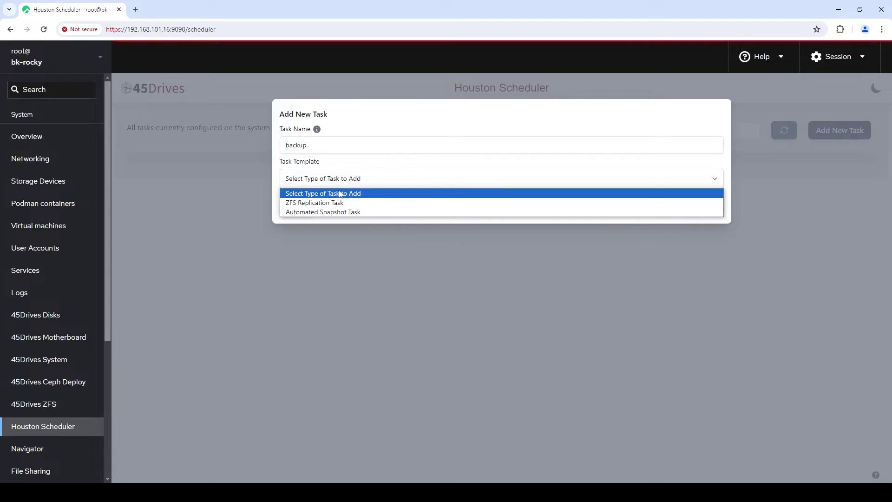
click(335, 203)
scroll(419, 197, down, 1)
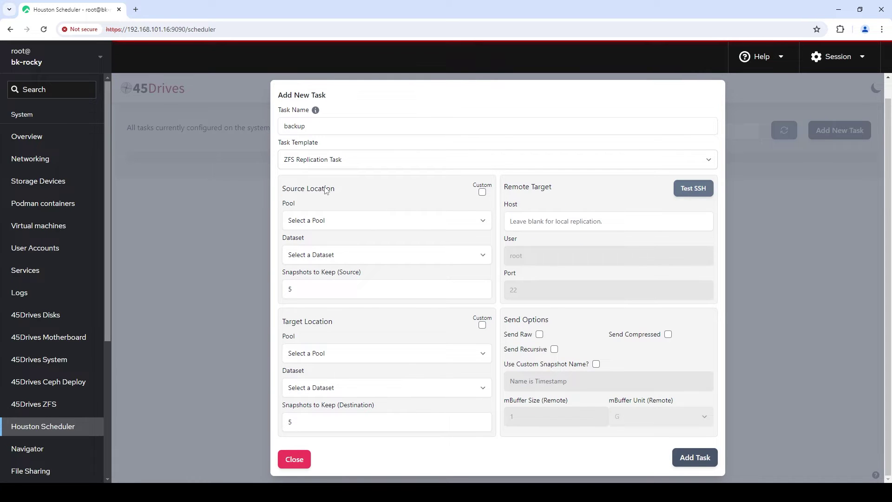
- Set the source to pool tank, dataset tank/data, and tick the Custom box
click(310, 221)
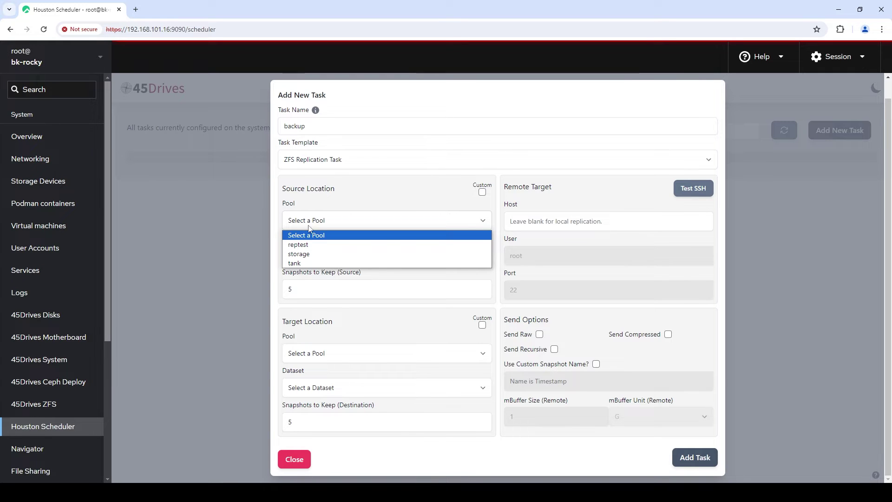
click(309, 264)
click(316, 256)
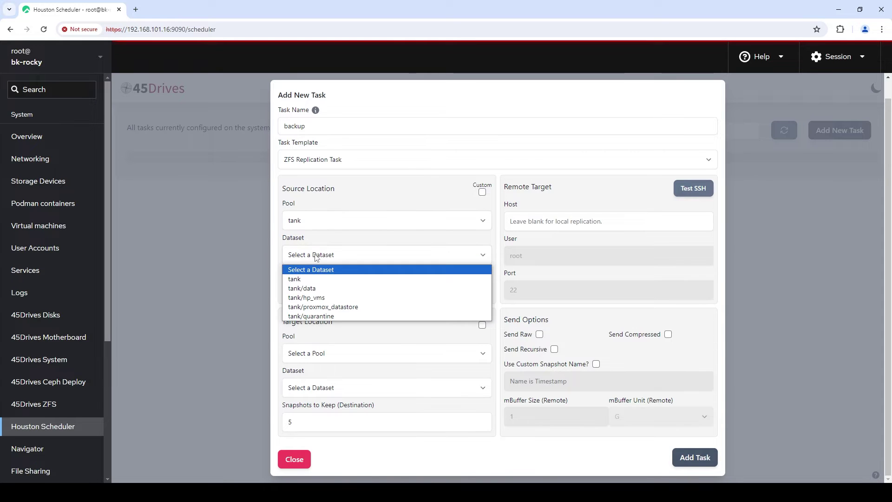
click(325, 289)
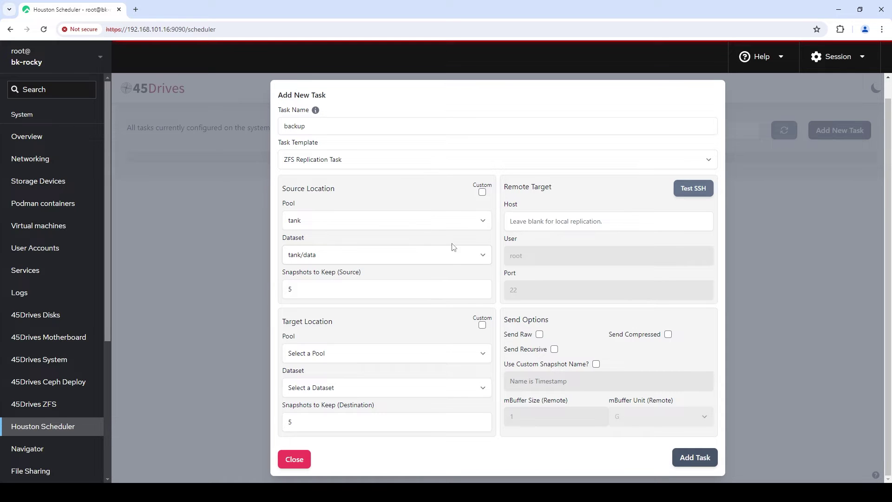
click(483, 192)
- Enter remote host 192.168.101.16 and confirm the SSH connection test succeeds
click(545, 216)
text(192.168.101.16)
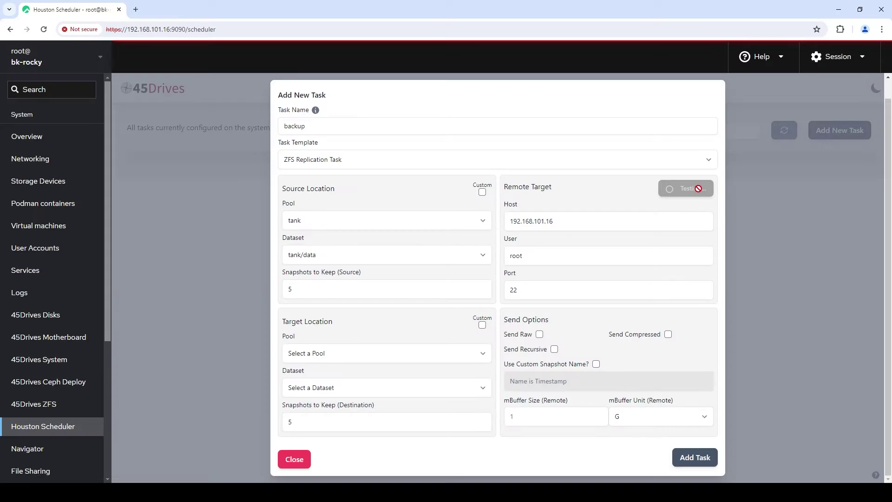
click(699, 192)
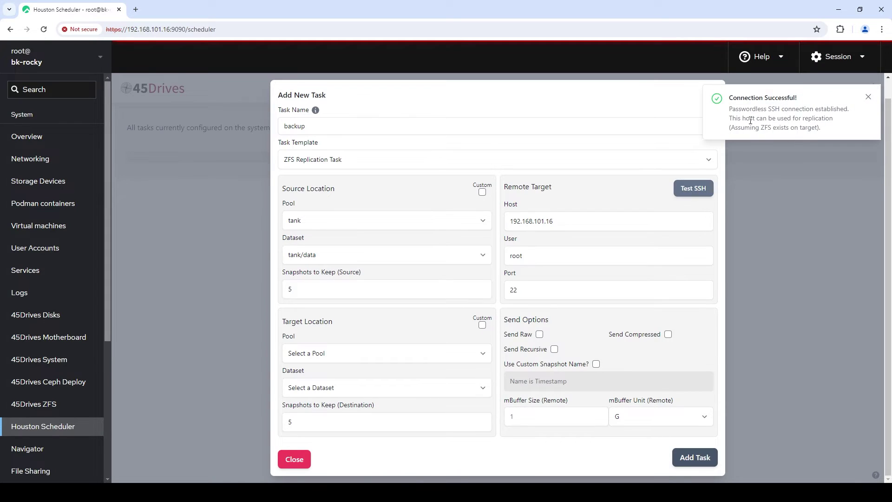
click(428, 357)
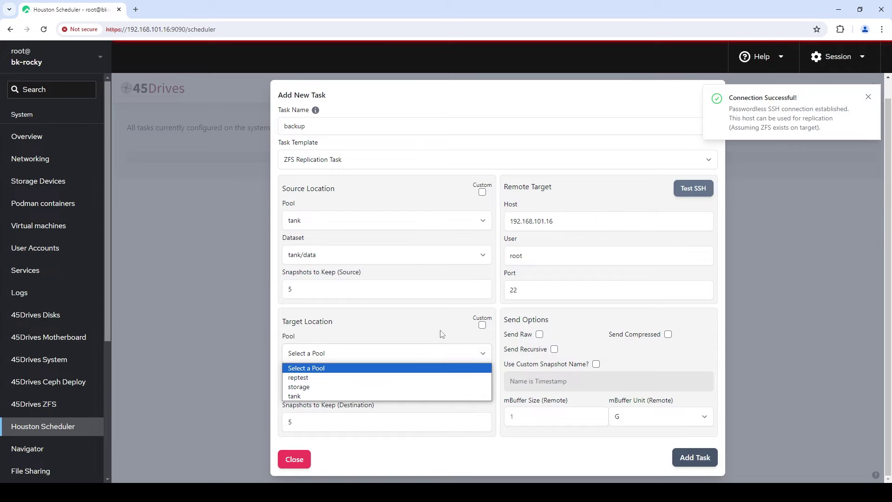
- Set the target to pool storage with dataset storage/backup
click(359, 390)
click(350, 388)
click(326, 421)
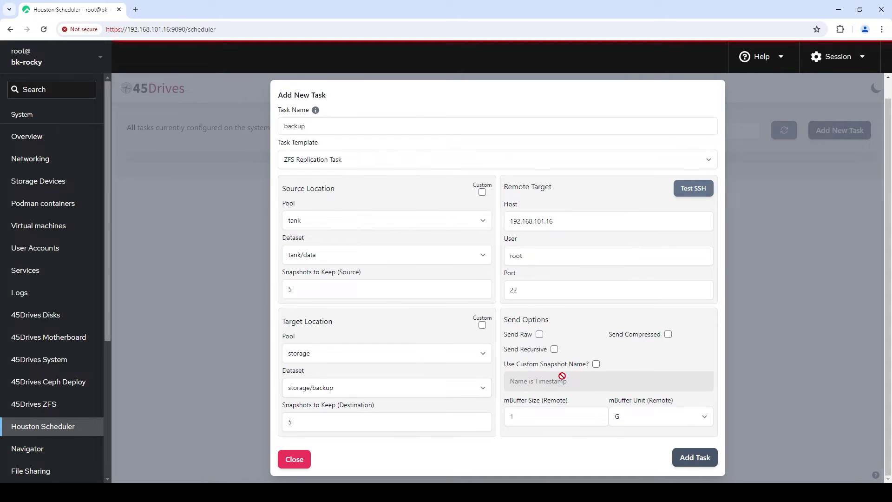
- Add the replication task and agree to schedule it now
click(697, 457)
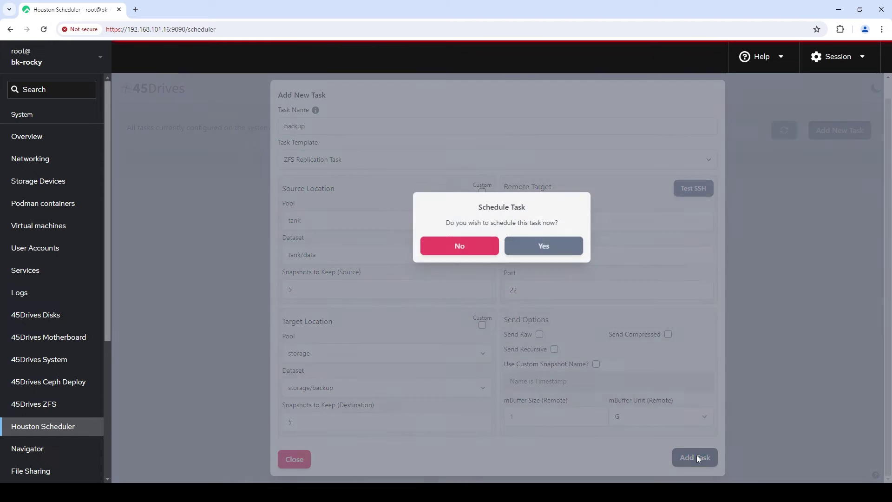
click(561, 250)
scroll(408, 177, down, 1)
scroll(503, 231, up, 1)
scroll(516, 244, down, 1)
scroll(531, 256, up, 1)
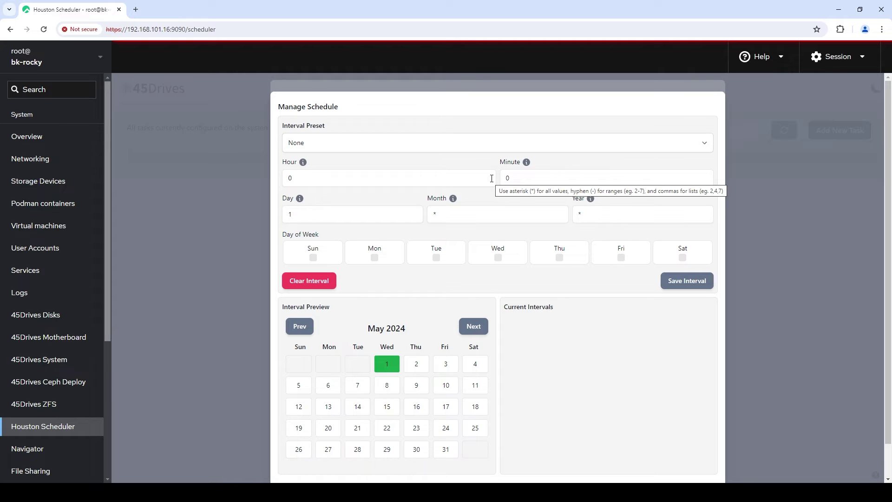
scroll(435, 154, down, 1)
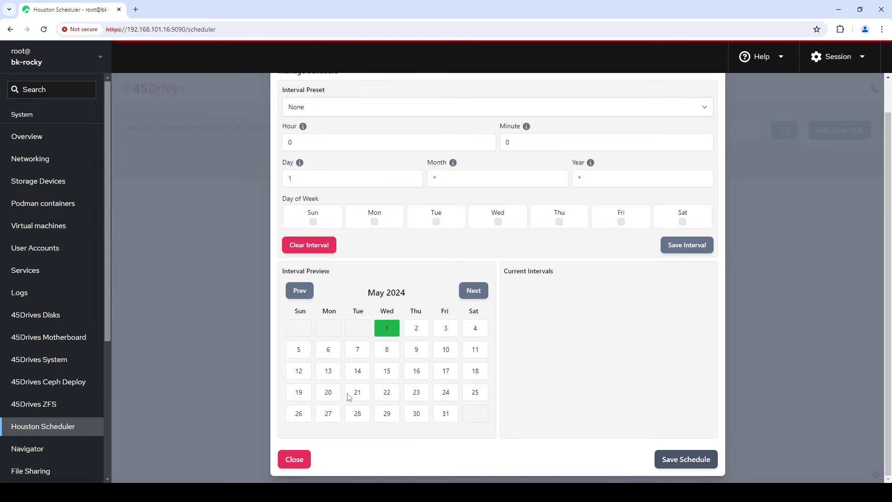
scroll(432, 285, up, 1)
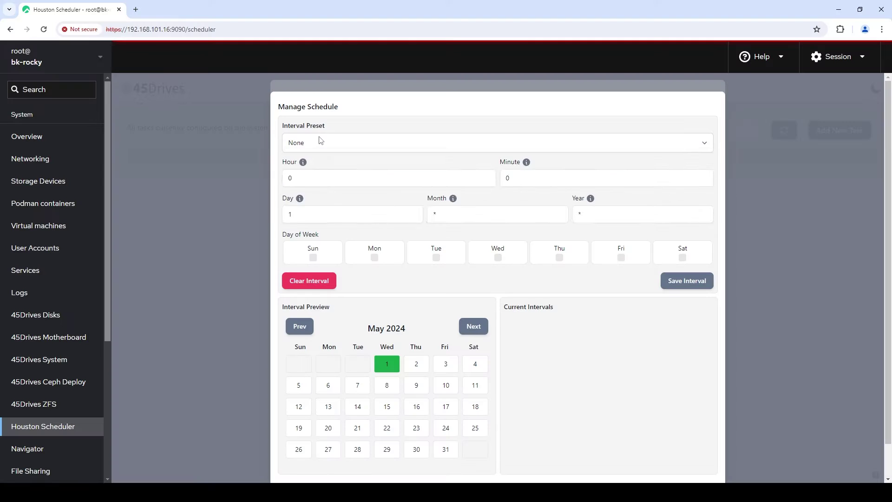
- Try the Daily interval preset, then reset the preset to None
click(318, 142)
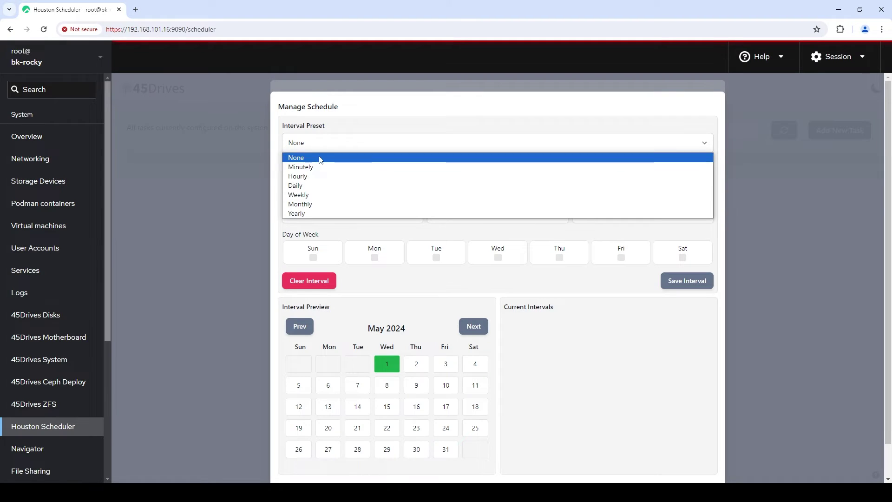
click(313, 186)
scroll(427, 354, down, 2)
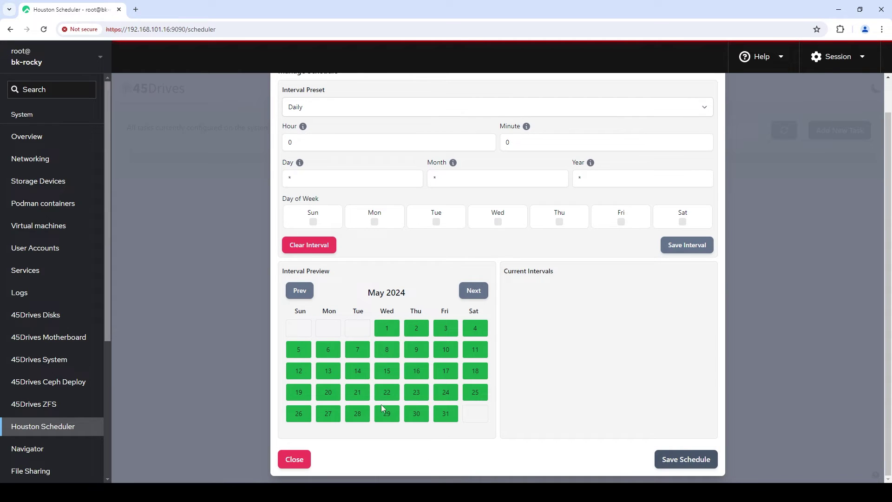
scroll(409, 358, up, 2)
click(337, 143)
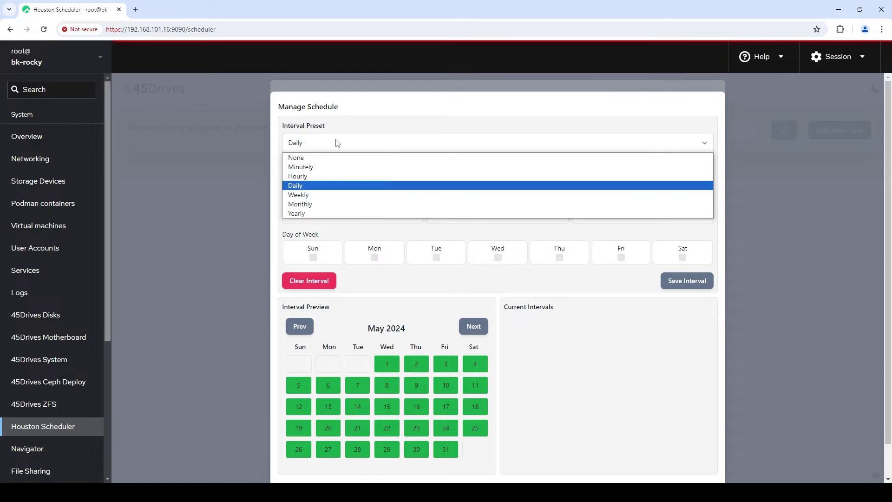
click(309, 159)
- Tick Sun, Tue, Wed and Sat, and change the day-of-month value to *
click(313, 258)
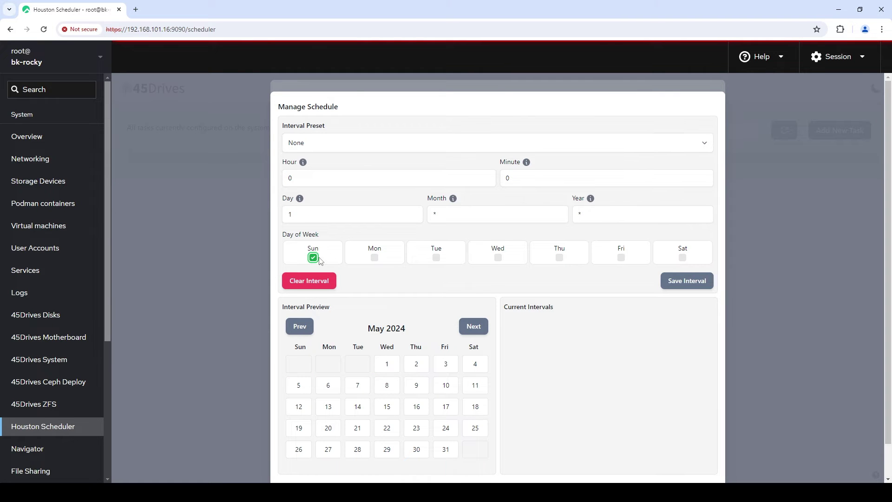
click(436, 258)
click(498, 258)
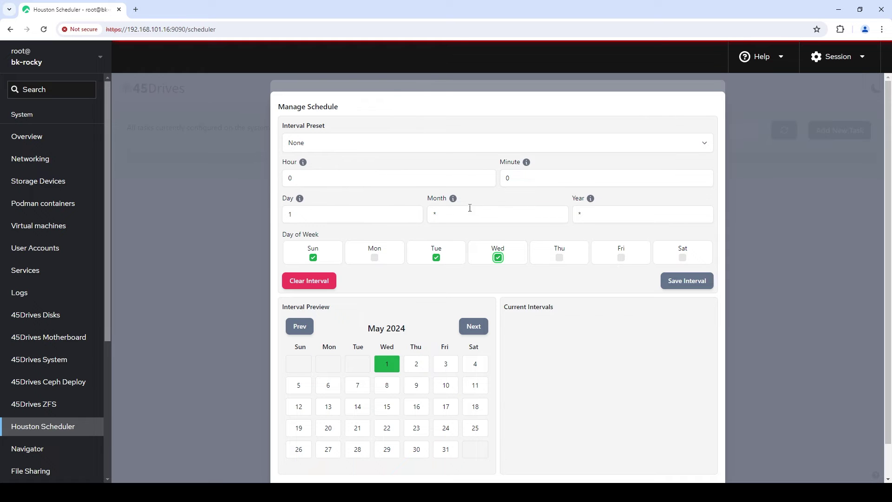
click(683, 258)
drag(315, 217, 258, 213)
text(*)
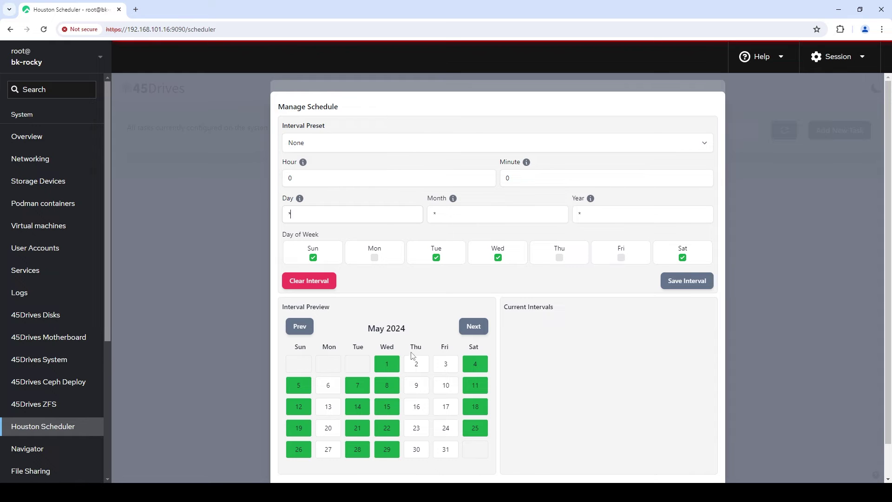
scroll(410, 356, down, 2)
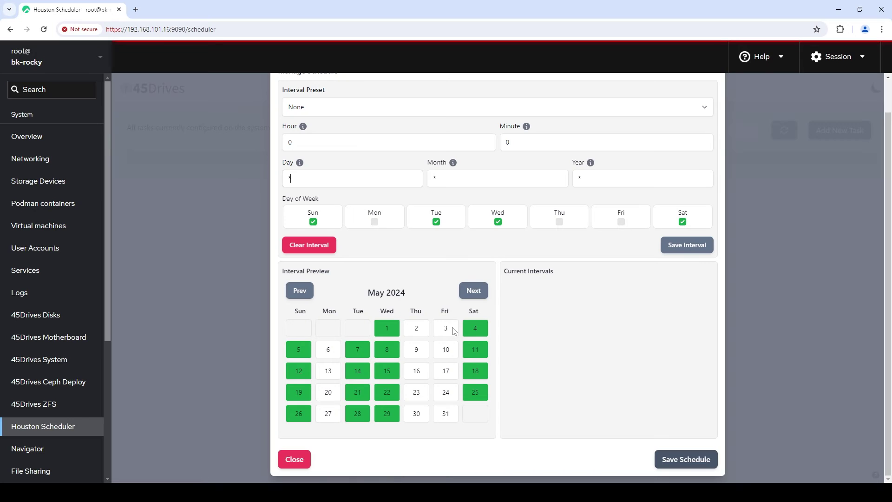
scroll(376, 280, up, 1)
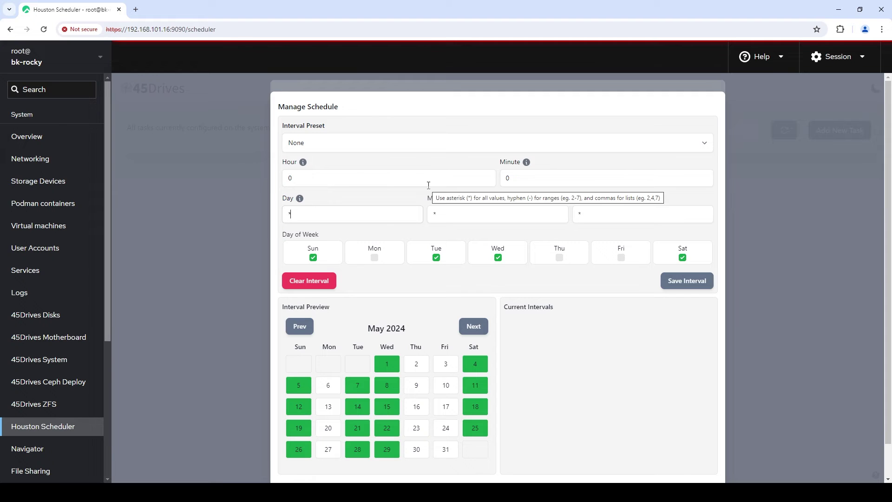
scroll(428, 185, down, 1)
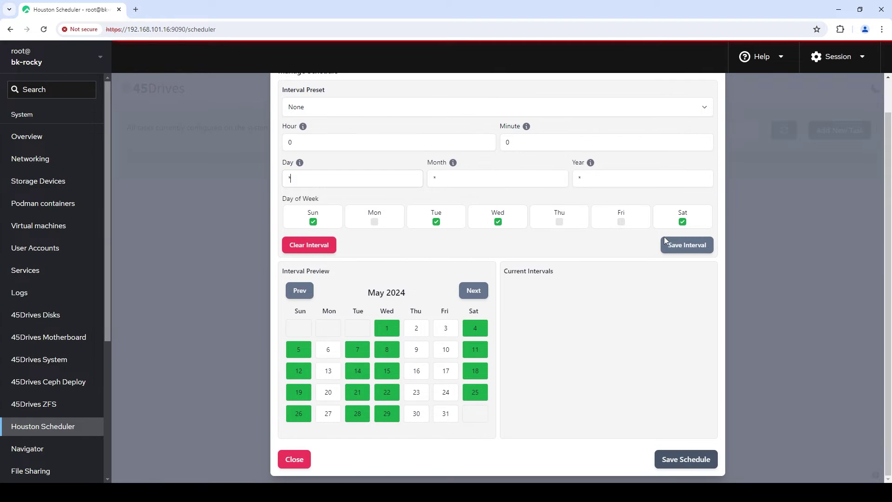
- Save the midnight Sun/Tue/Wed/Sat interval, reload it for editing, and clear the form
click(688, 251)
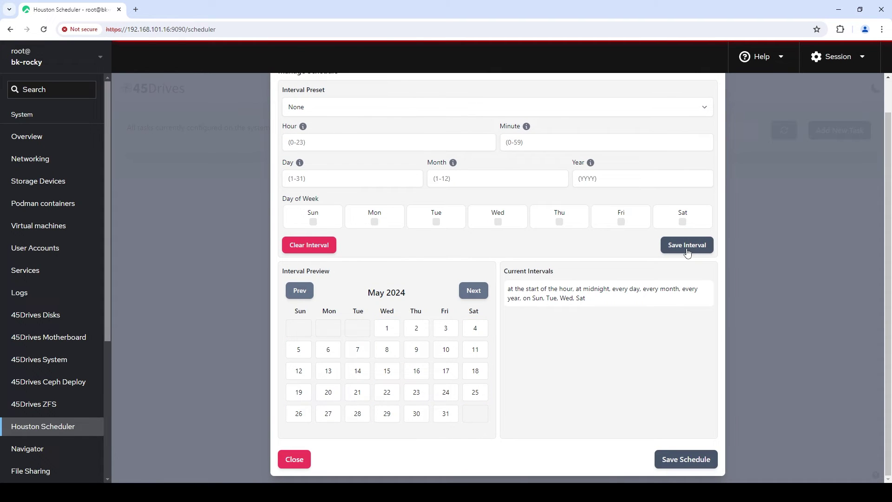
click(570, 306)
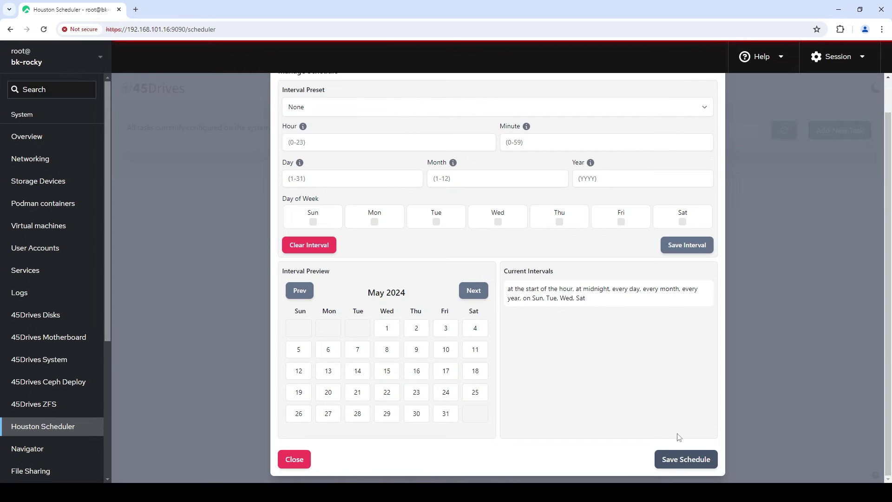
click(575, 305)
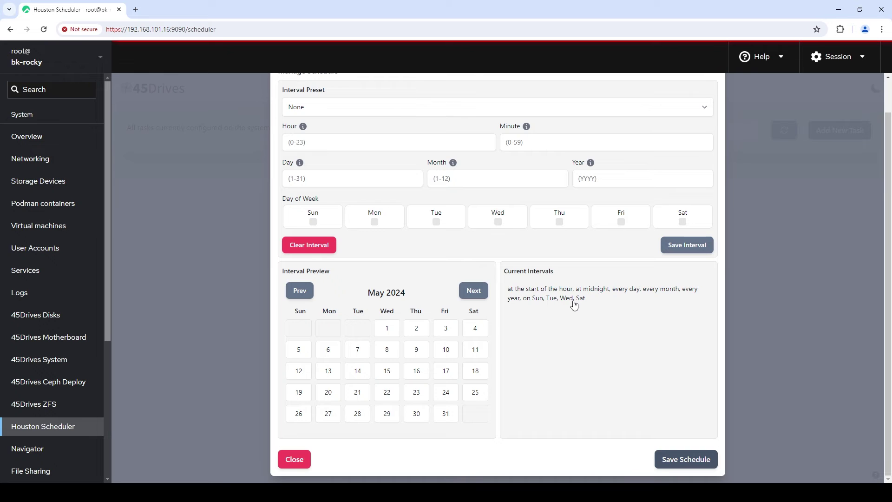
click(575, 302)
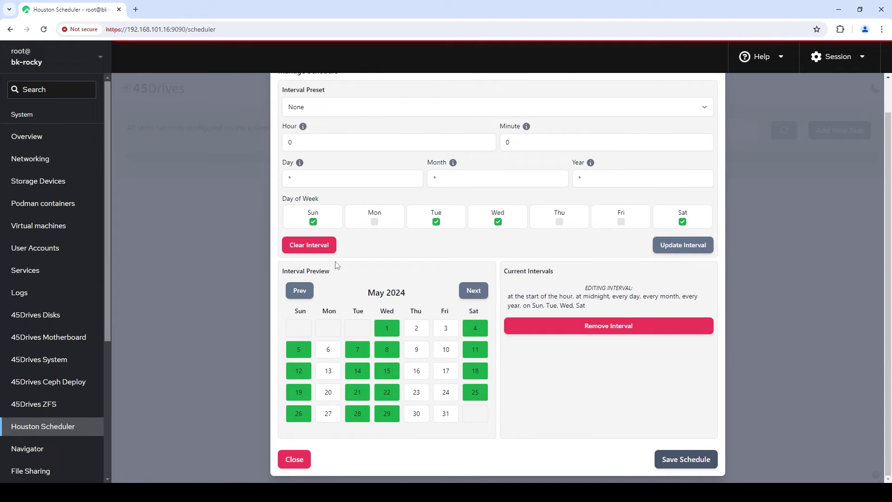
scroll(337, 266, up, 1)
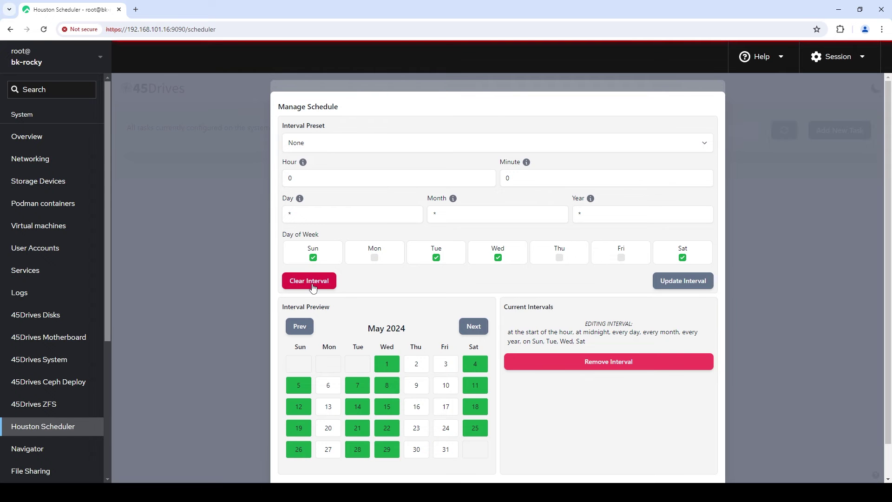
click(310, 281)
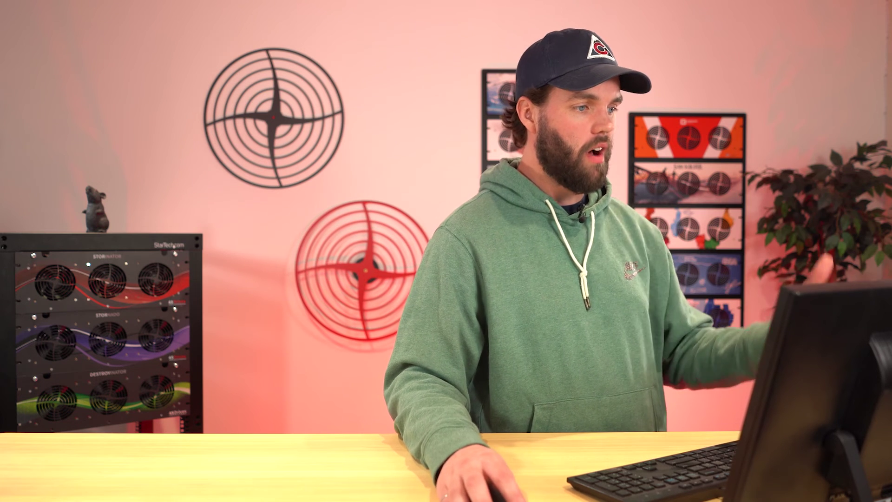
- Apply the Minutely preset, save it as the interval, and save the schedule
click(411, 108)
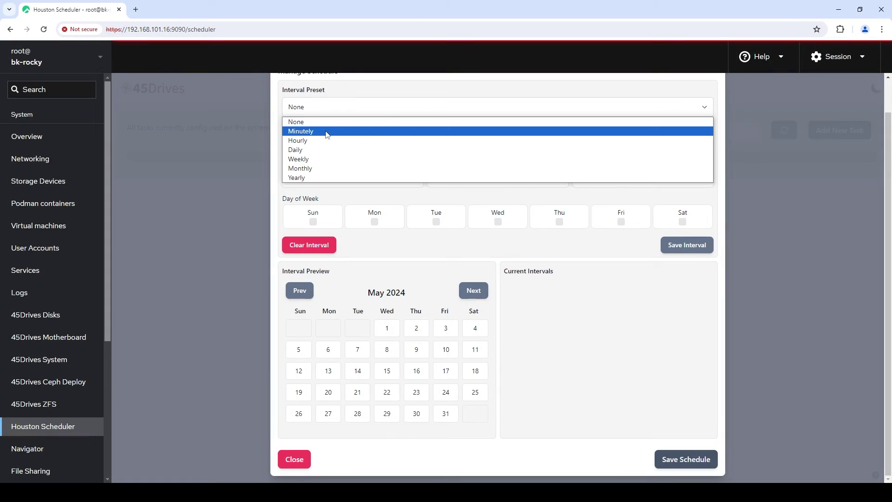
click(326, 133)
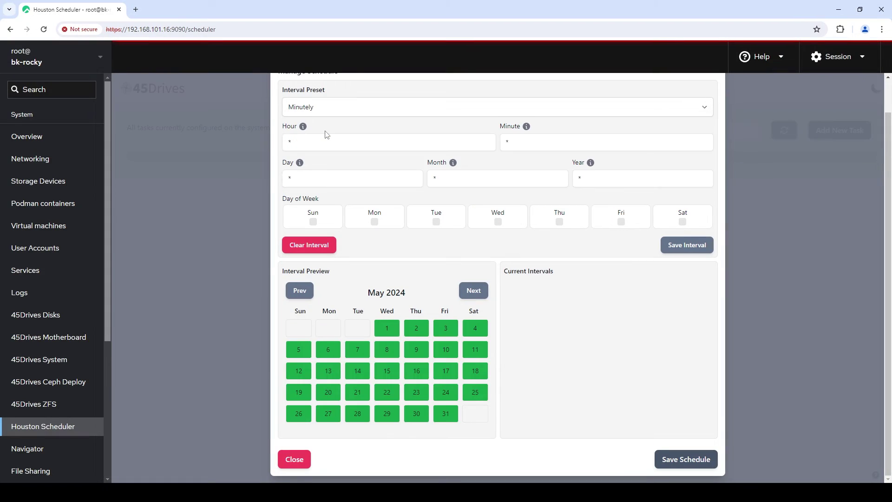
click(685, 246)
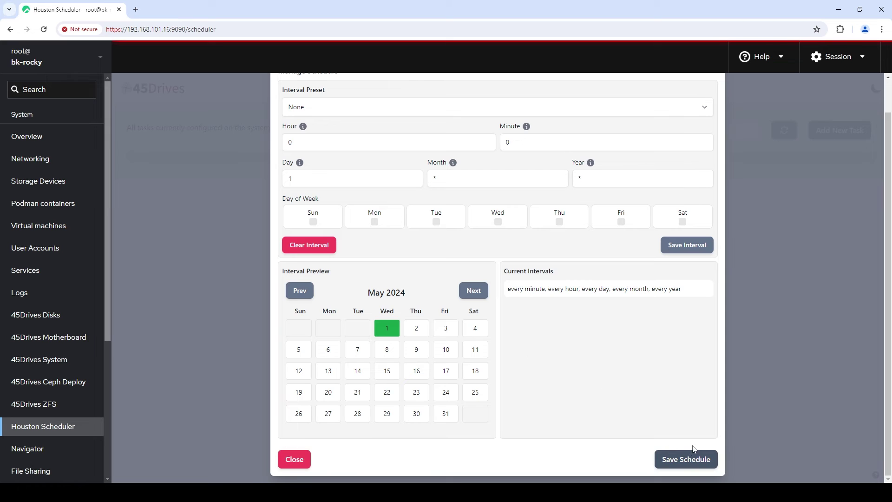
click(692, 460)
- Confirm scheduling, then compare the backup task's last run time with the system clock
click(558, 247)
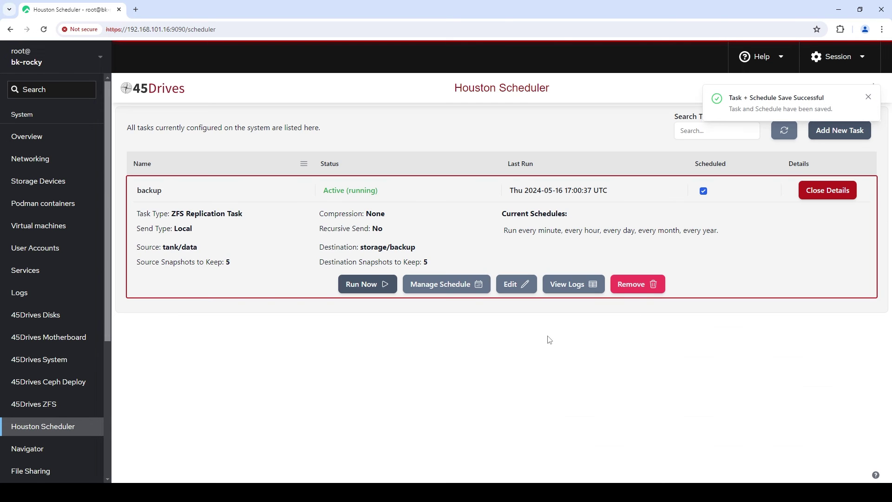
drag(527, 231, 657, 231)
click(657, 233)
click(864, 493)
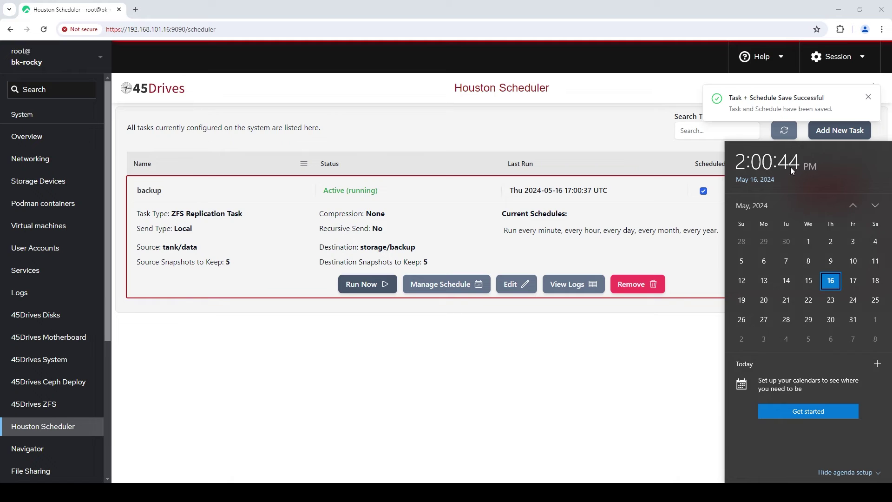
click(553, 350)
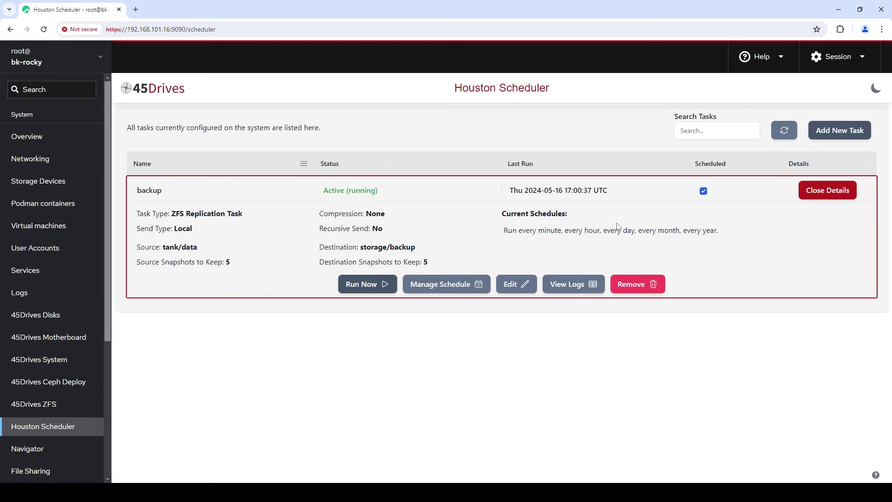
drag(560, 194, 613, 193)
click(614, 194)
click(572, 283)
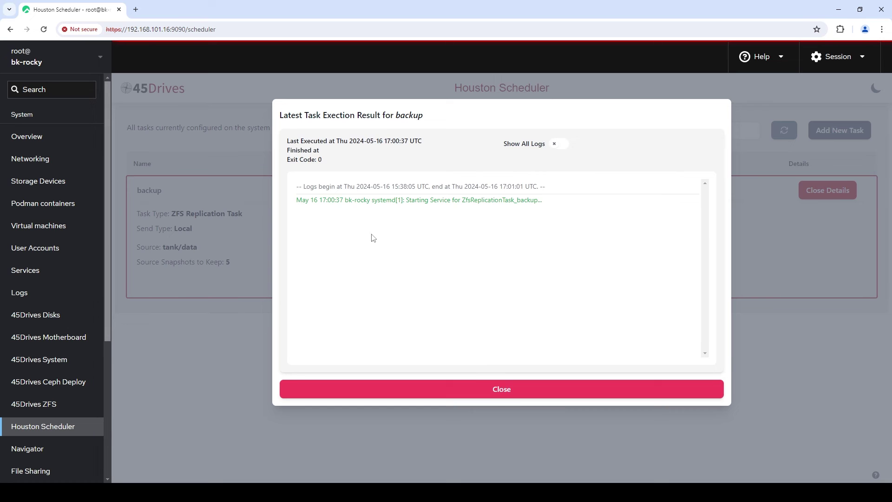
drag(541, 201, 382, 201)
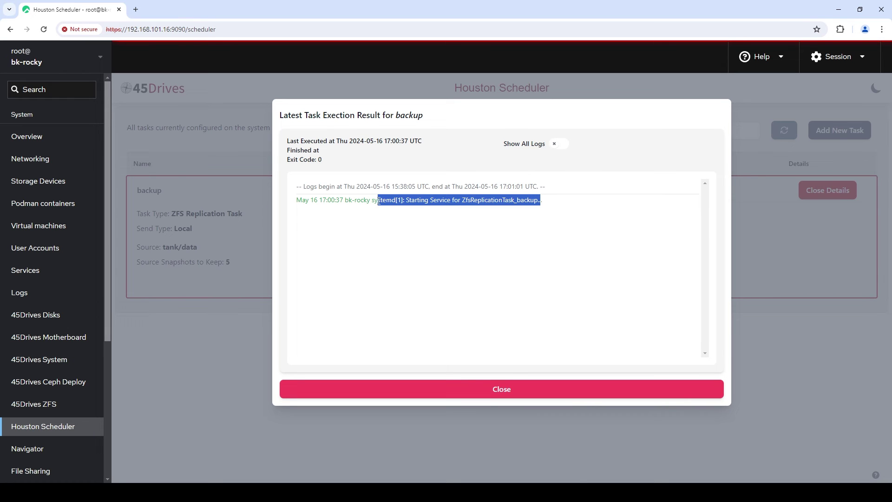
click(379, 200)
click(514, 389)
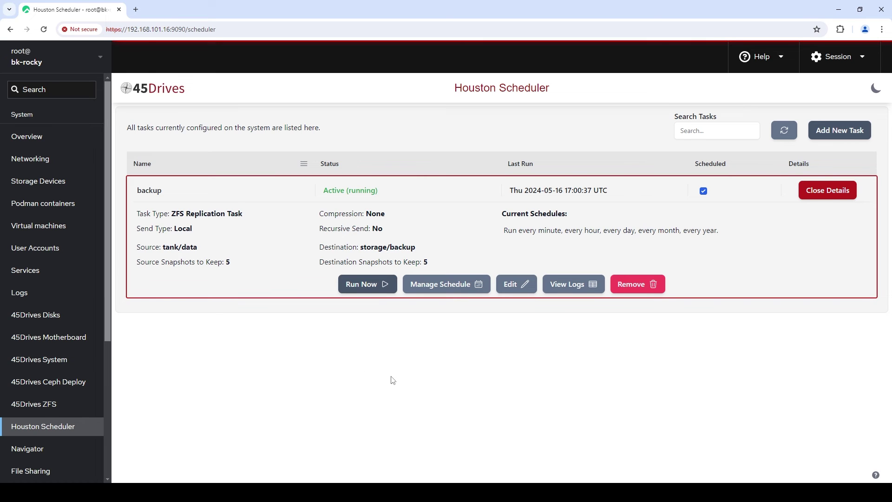
click(825, 192)
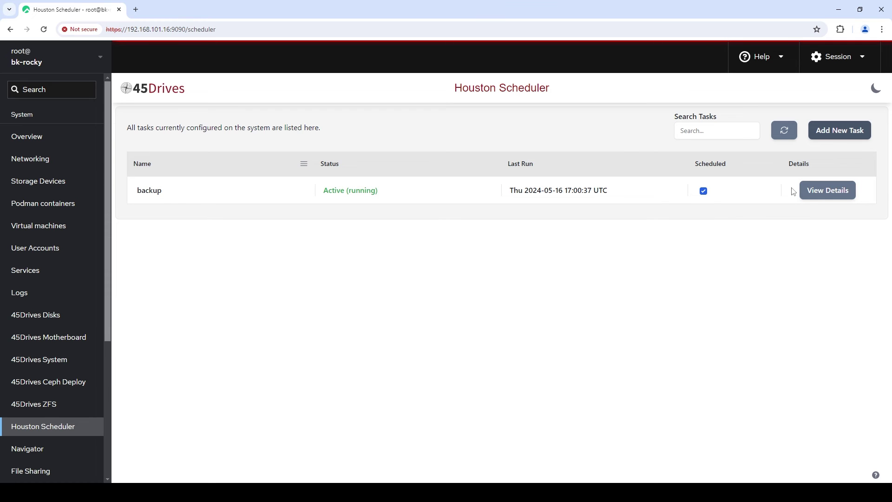
click(829, 193)
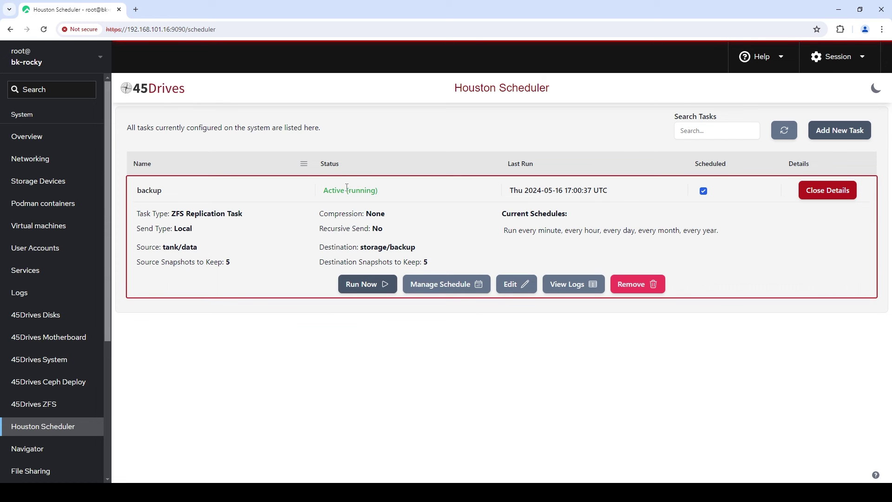